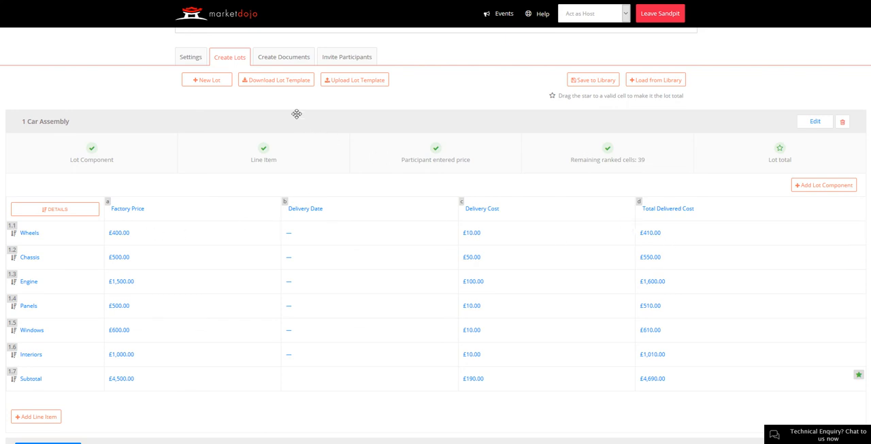
Step: Send the invitations to the three Sandpit participants and finish setting up the Automotive Parts event
click(348, 59)
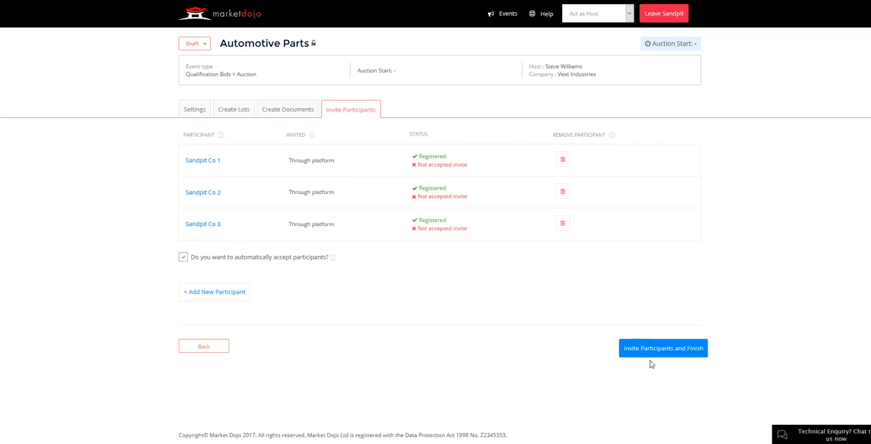
click(658, 350)
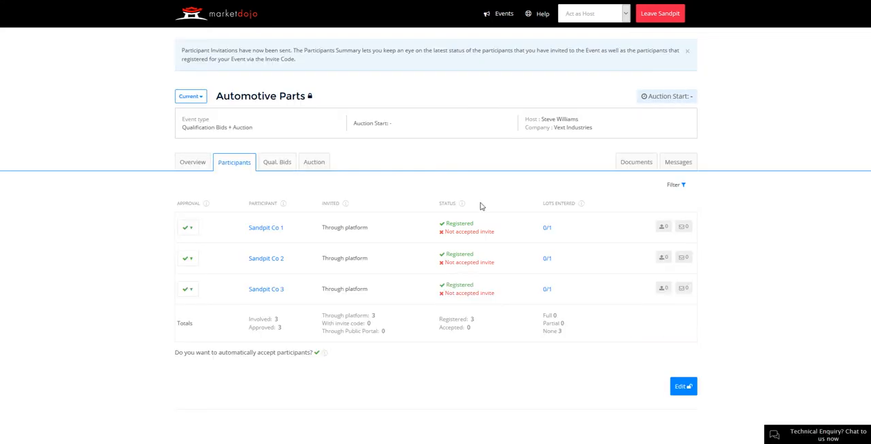
Step: Switch to acting as Sandpit Co 1 and accept the invitation to the Automotive Parts event
click(599, 15)
click(593, 35)
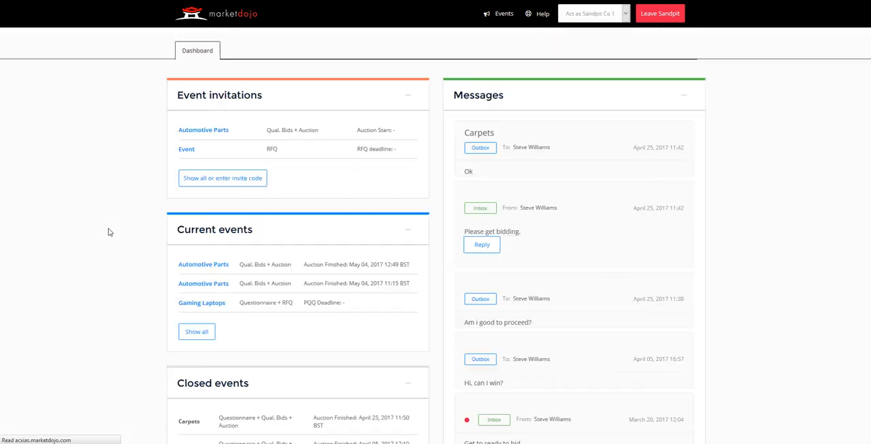
click(199, 178)
click(198, 156)
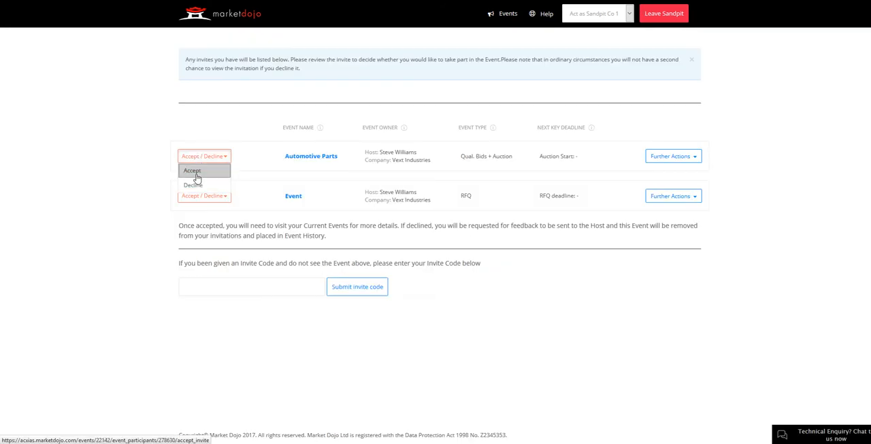
click(193, 171)
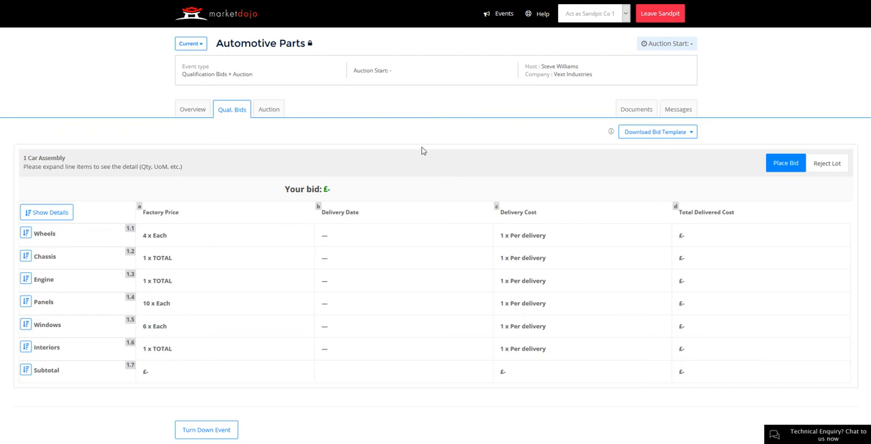
Step: Download the bid template and review the factory prices, delivery dates and delivery costs filled in for Car Assembly
click(684, 135)
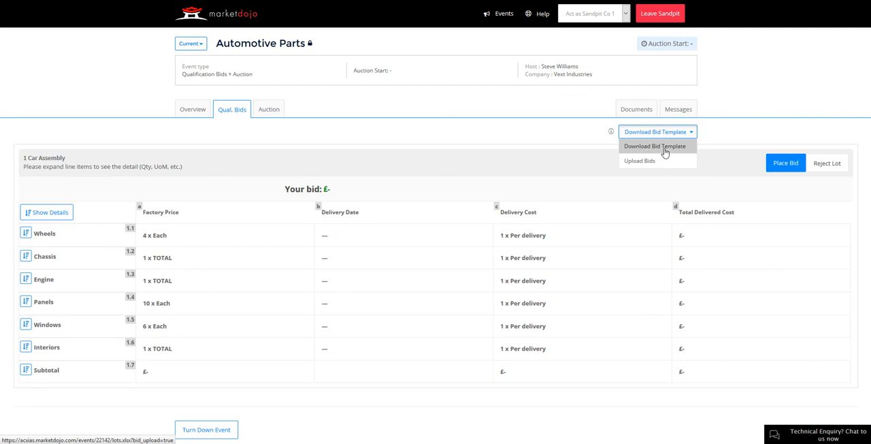
click(665, 151)
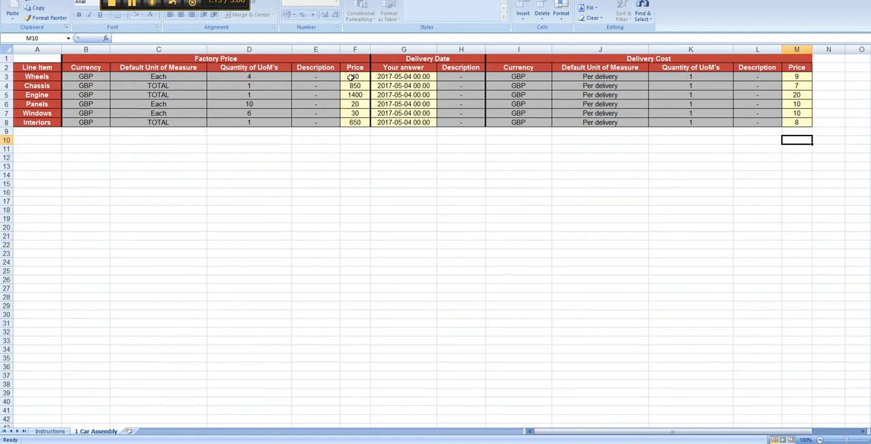
drag(352, 77, 355, 122)
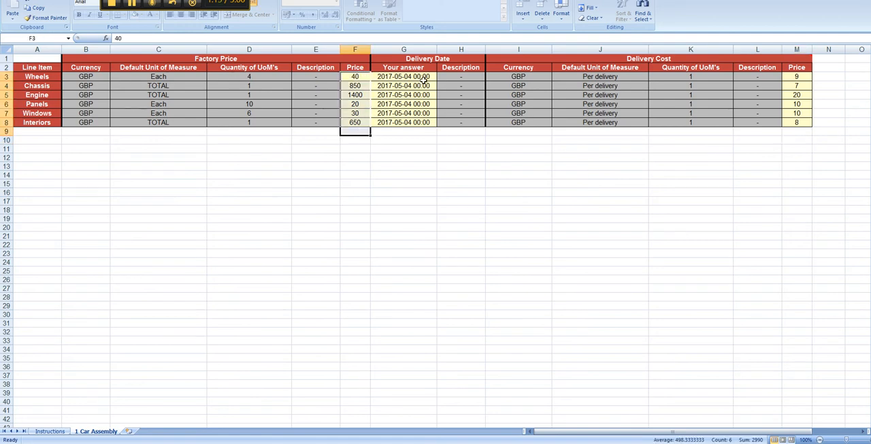
drag(423, 78, 414, 123)
drag(798, 75, 793, 124)
click(800, 132)
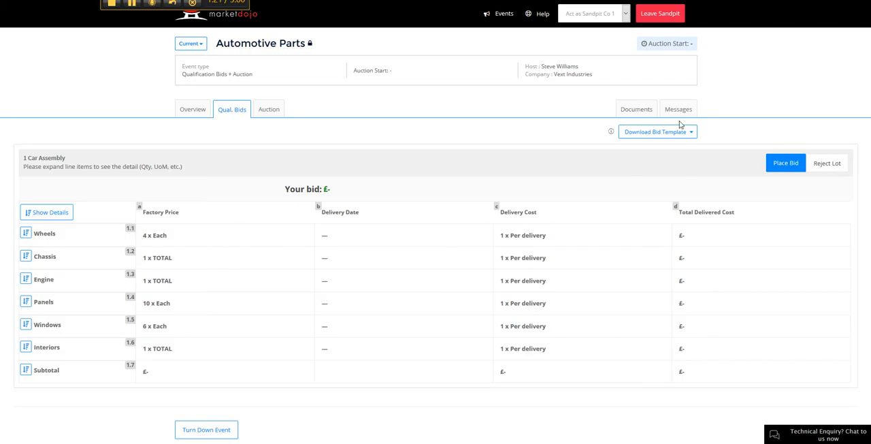
Step: Upload the completed Bid_Template_Automotive_Parts.xlsx from the Desktop as the Car Assembly qualification bid
click(686, 132)
click(654, 162)
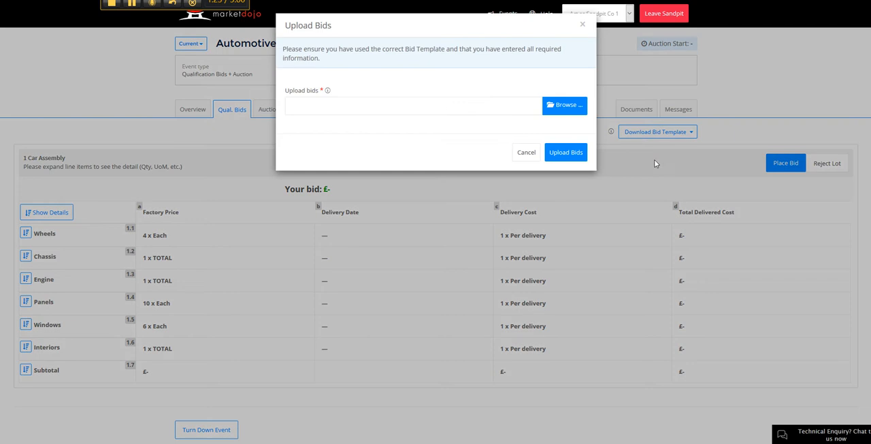
click(564, 108)
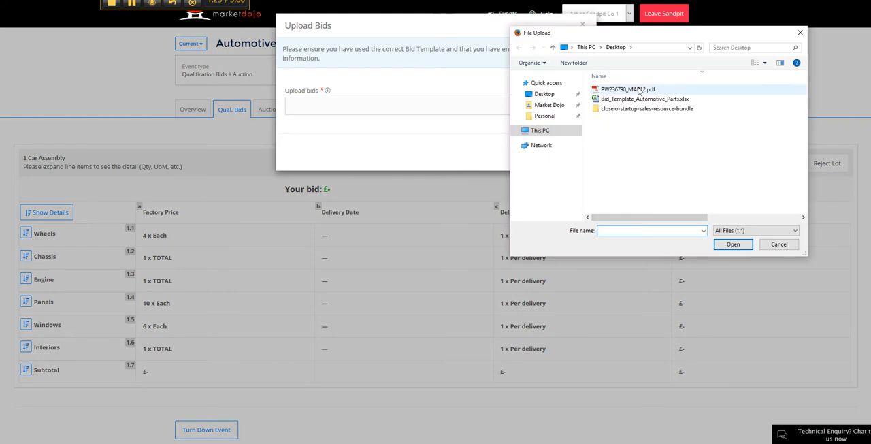
double_click(635, 100)
click(571, 264)
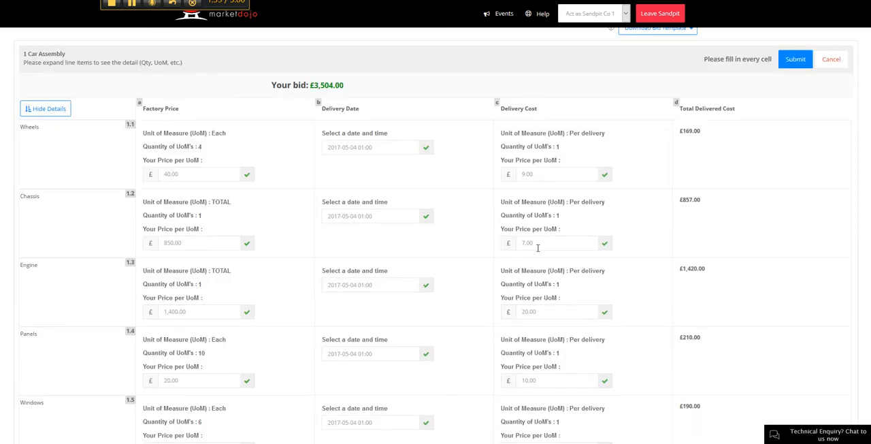
Step: Review the uploaded bid, set the Wheels delivery cost to £10.00 per delivery, and submit the bid
scroll(293, 217, down, 3)
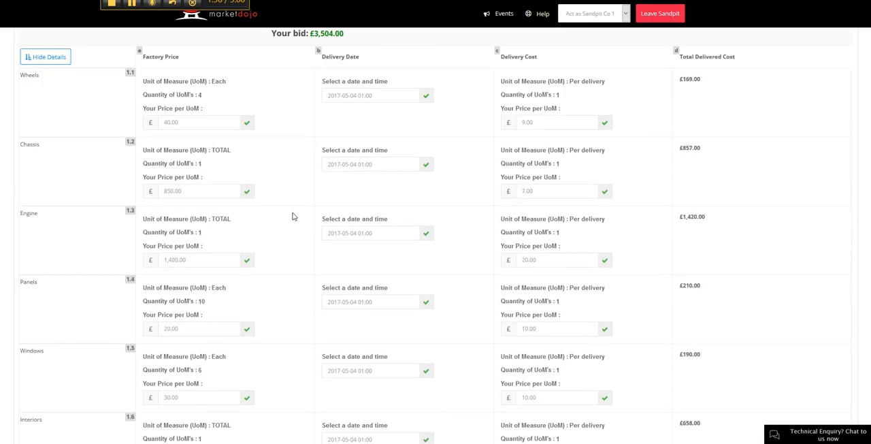
scroll(293, 216, up, 5)
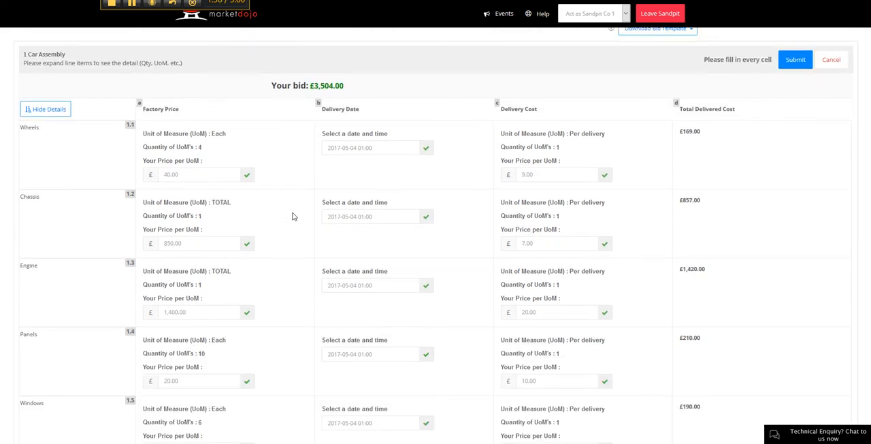
double_click(548, 279)
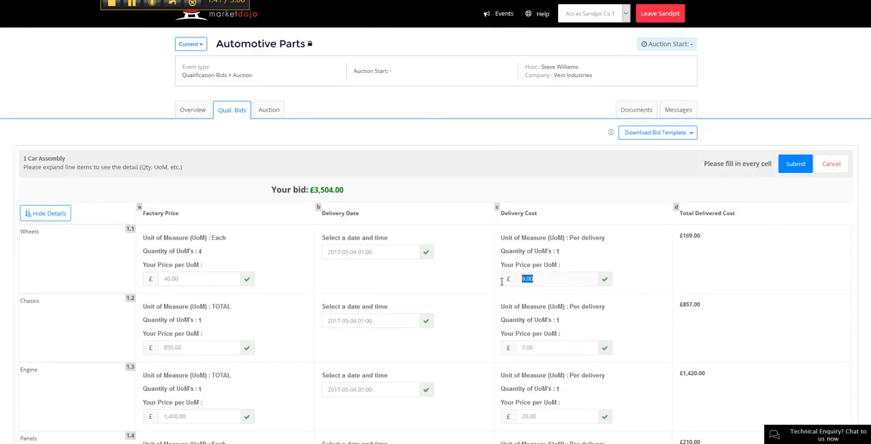
text(10)
key(Return)
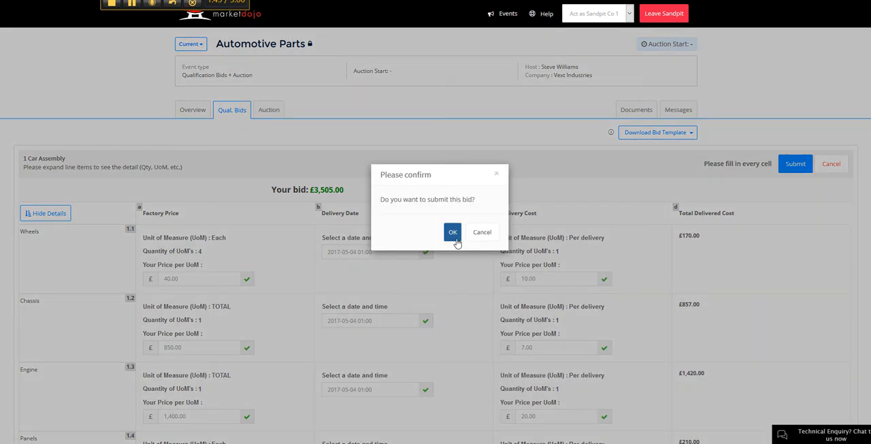
click(454, 234)
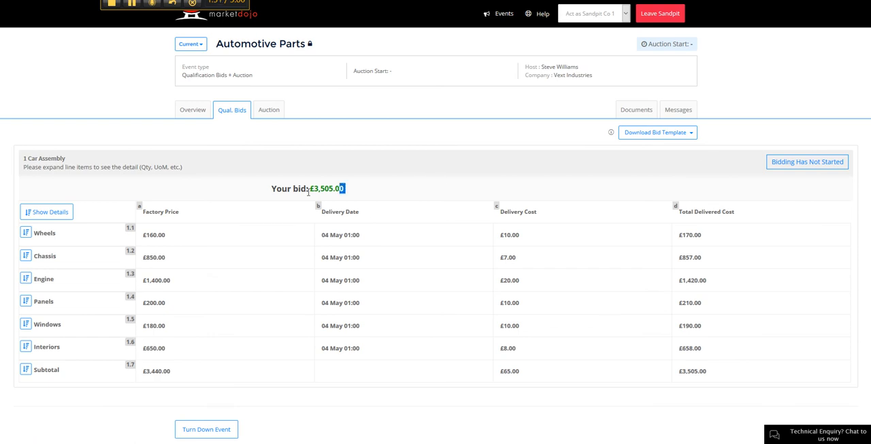
Step: Check the submitted bid total, then as Host examine the Car Assembly qualification bids by line item and participant
drag(344, 187, 278, 196)
click(371, 185)
click(608, 16)
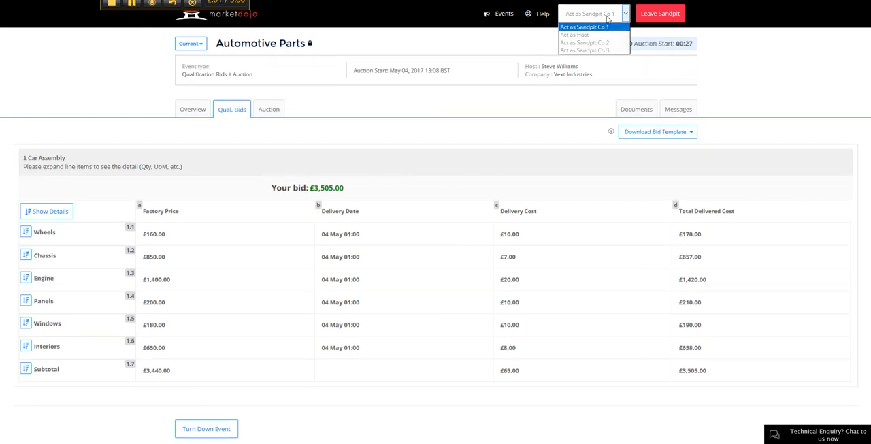
click(584, 35)
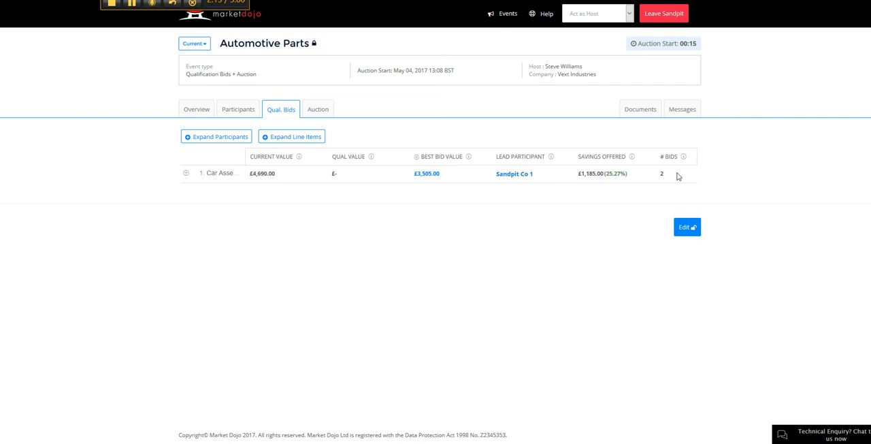
click(186, 174)
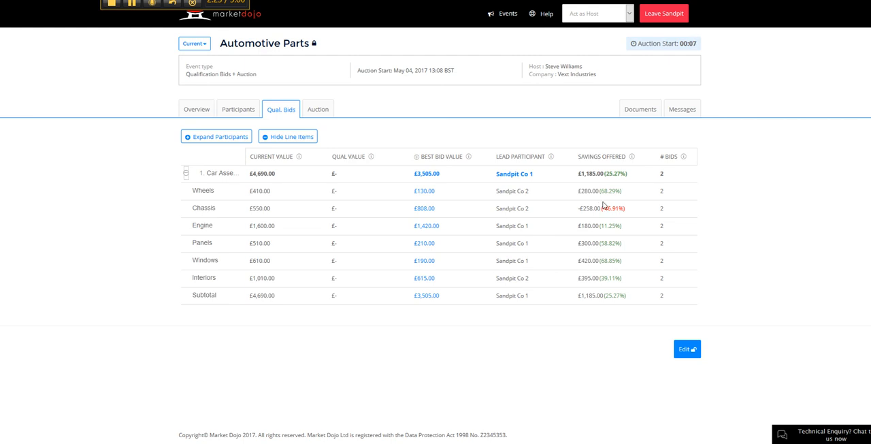
click(218, 138)
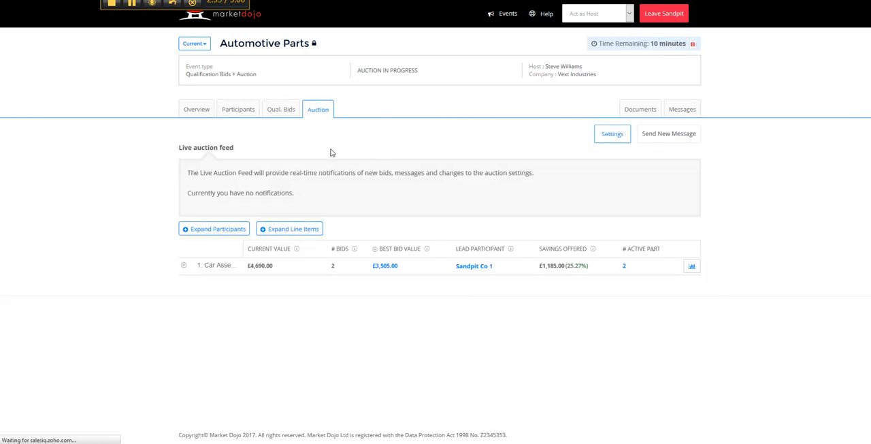
Step: Switch to acting as Sandpit Co 1 and check its bid total and rank in the live auction
click(593, 21)
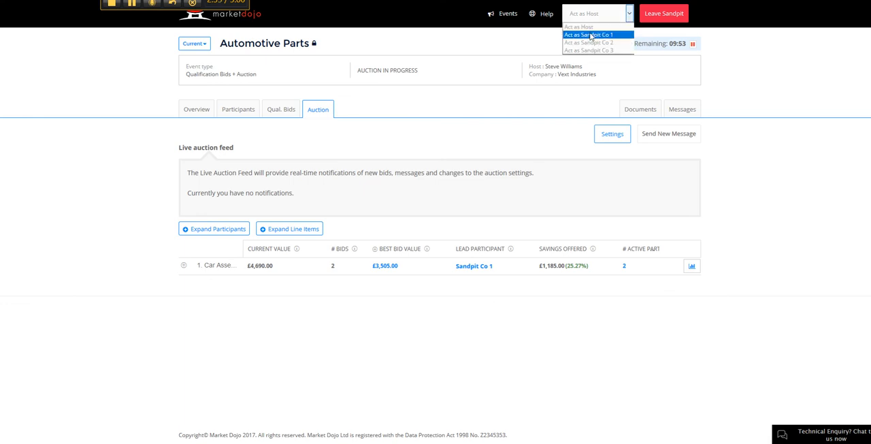
click(592, 33)
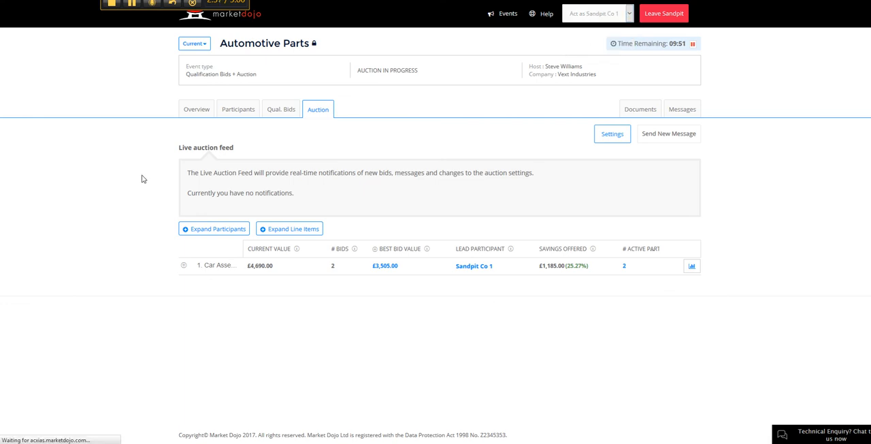
scroll(145, 147, down, 2)
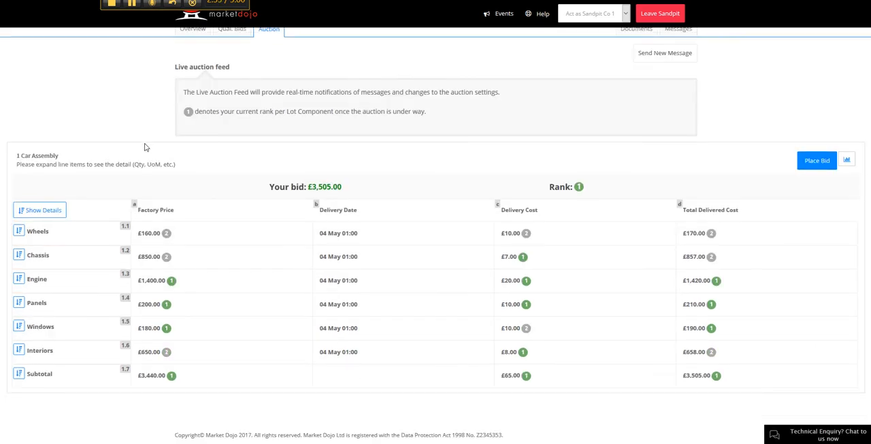
drag(597, 190, 262, 185)
click(311, 190)
scroll(615, 84, up, 2)
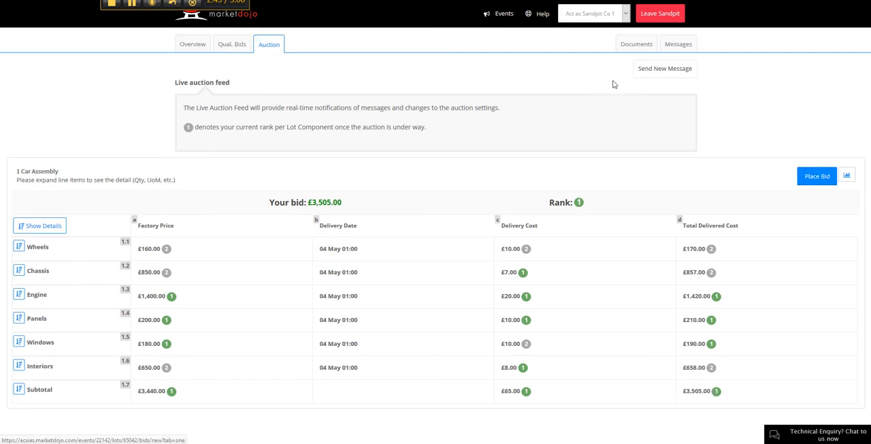
Step: Switch to acting as Sandpit Co 2 and check its rank on the Car Assembly lot
click(589, 13)
click(590, 46)
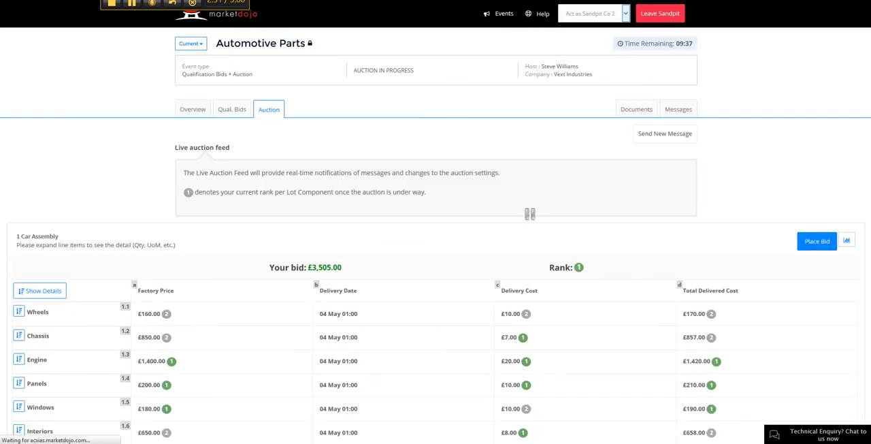
scroll(478, 227, down, 2)
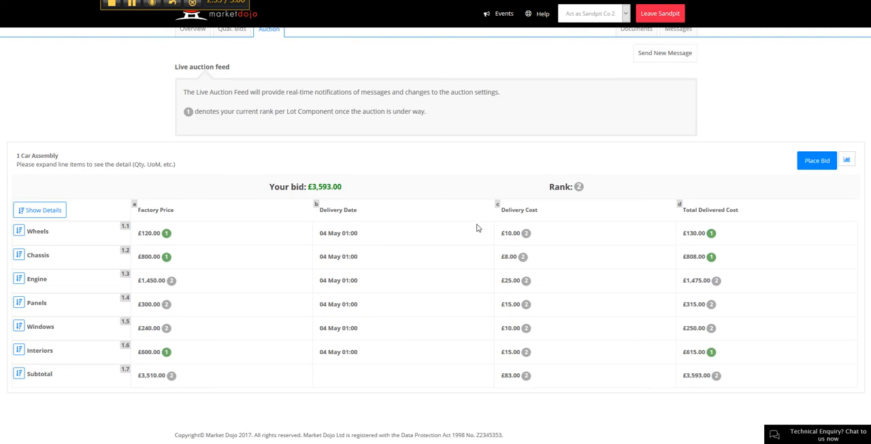
drag(588, 189, 555, 188)
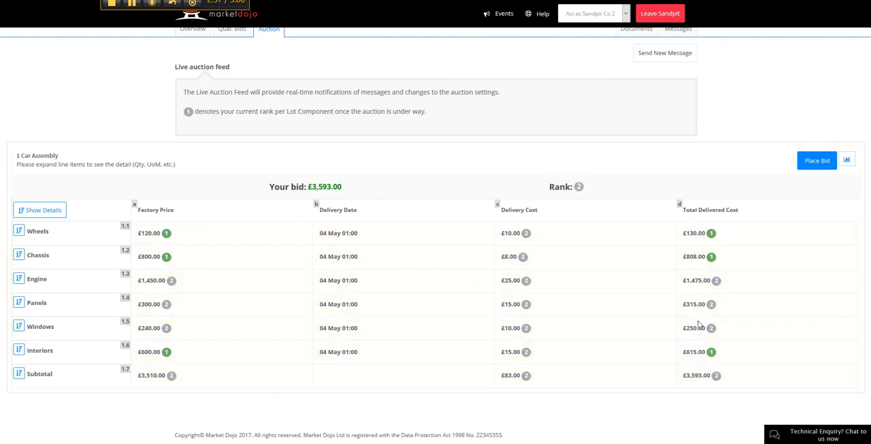
Step: Start a new Car Assembly bid with delivery costs of £7 for Chassis, £9 for Wheels and £20 for Engine
click(816, 171)
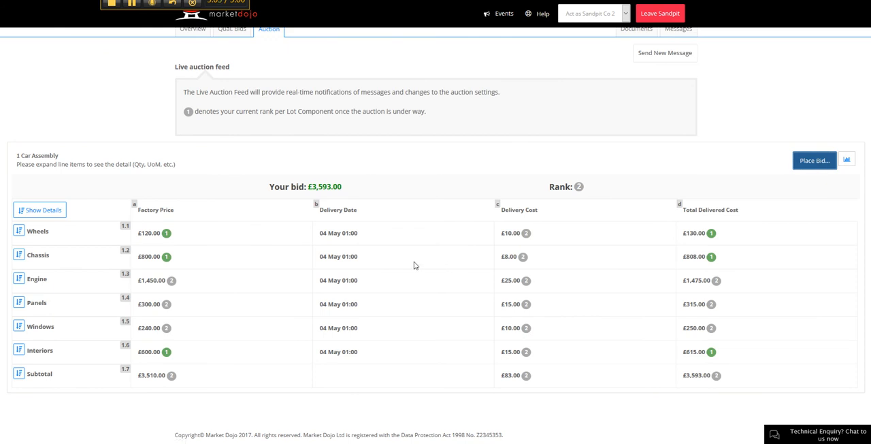
scroll(442, 272, down, 1)
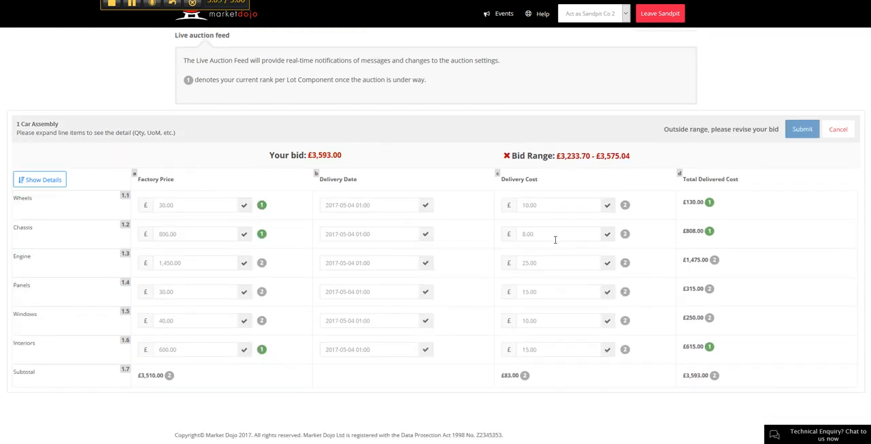
drag(548, 234, 469, 236)
text(7)
drag(562, 206, 498, 207)
text(9)
drag(549, 263, 483, 263)
text(20)
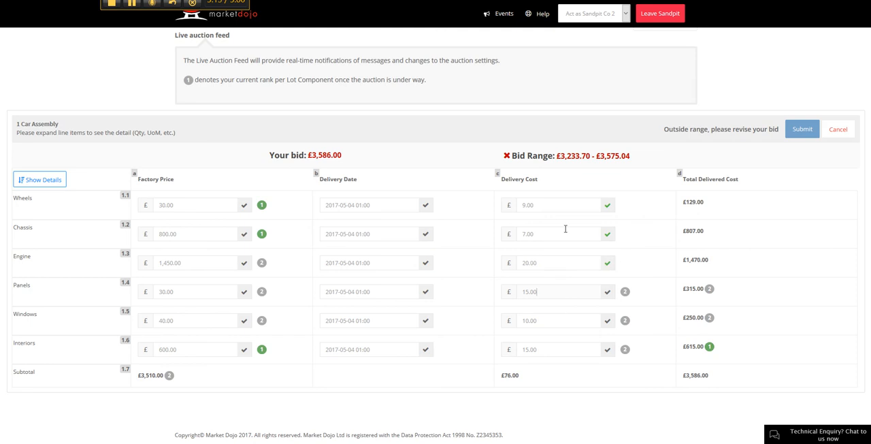
Step: Set the Engine factory price to £1,300 and submit the revised bid
drag(193, 266, 137, 264)
text(13000)
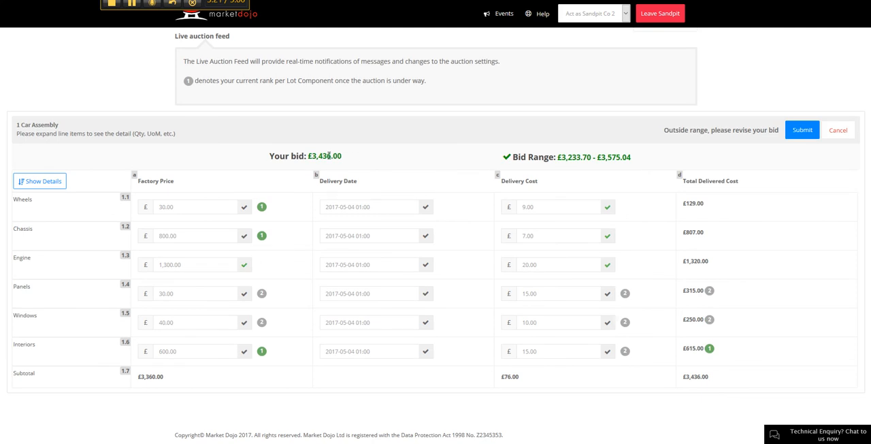
click(803, 130)
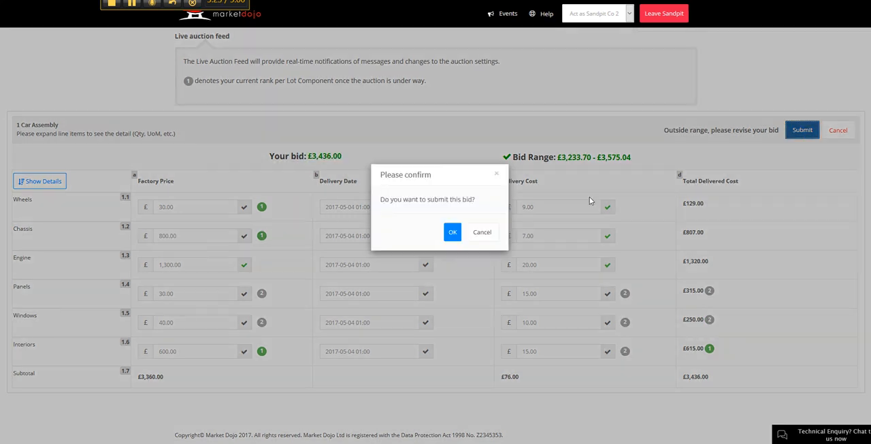
click(457, 234)
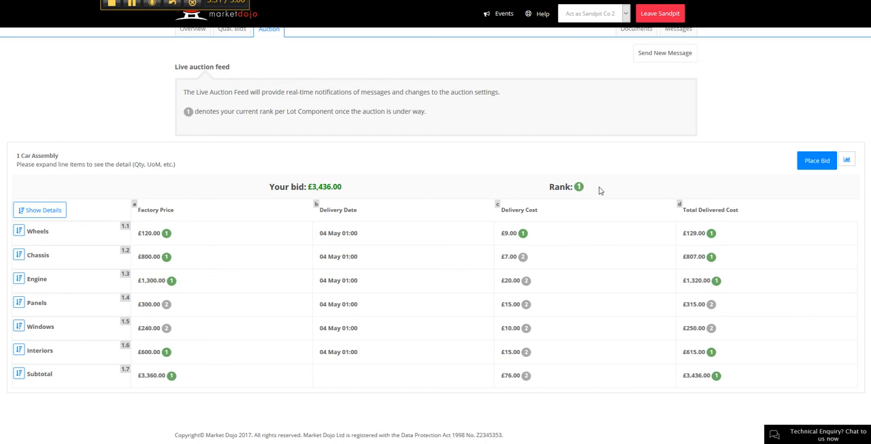
Step: Check Sandpit Co 2's new rank, then switch to Host and examine the auction's Car Assembly line items
drag(599, 189, 509, 196)
click(378, 180)
click(587, 12)
click(578, 34)
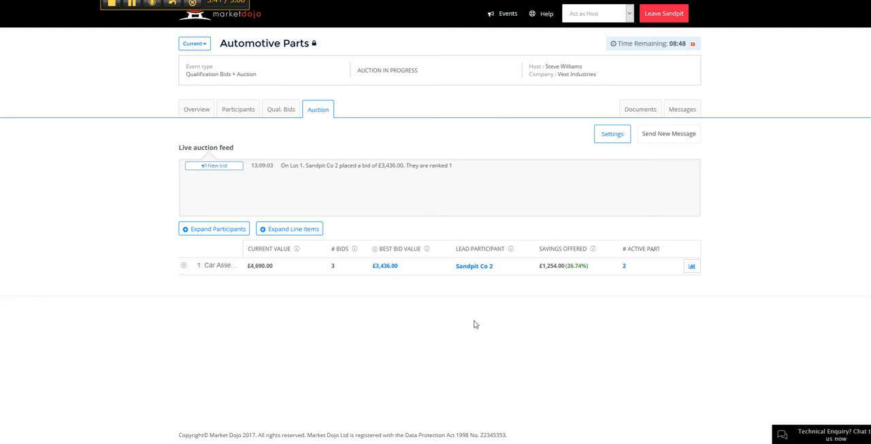
click(184, 266)
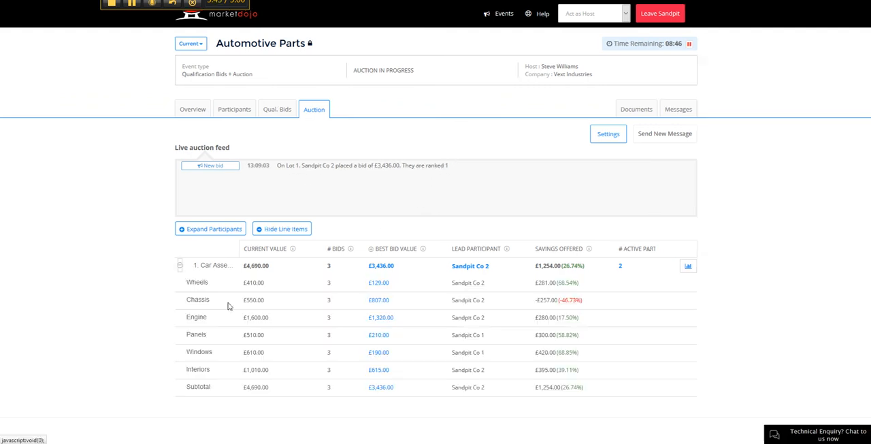
Step: Show the participants' bids side by side for Car Assembly and examine Sandpit Co 1's price component breakdown, collapsing it when done
scroll(305, 331, down, 2)
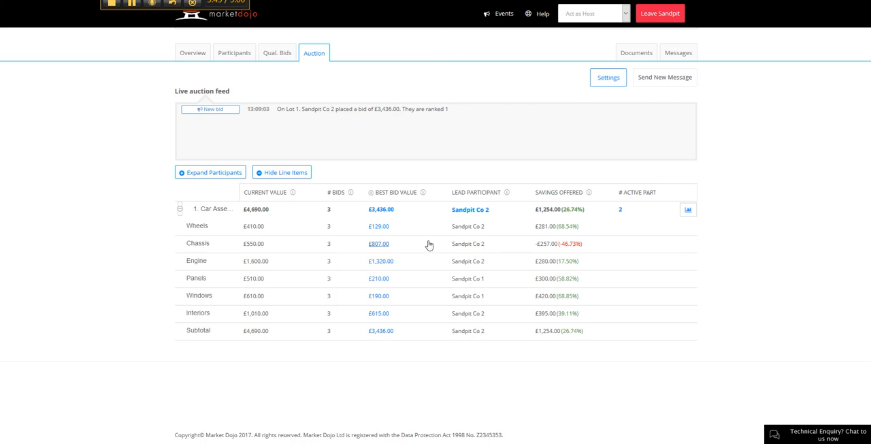
click(225, 173)
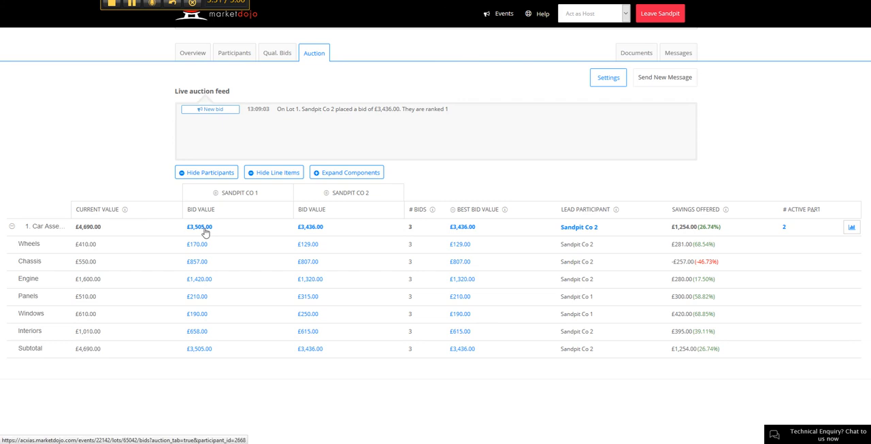
click(215, 194)
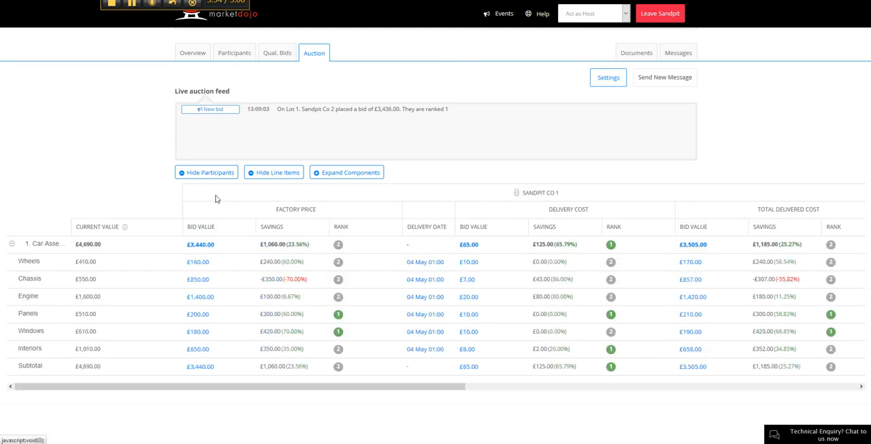
drag(325, 211, 272, 209)
click(331, 214)
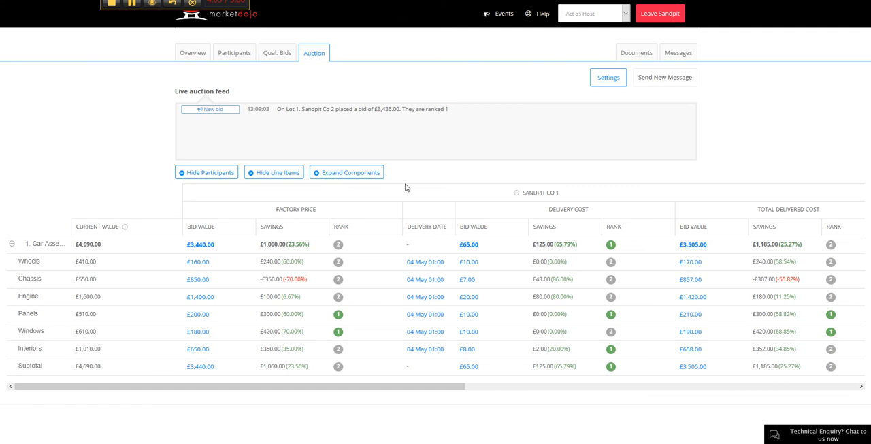
click(516, 194)
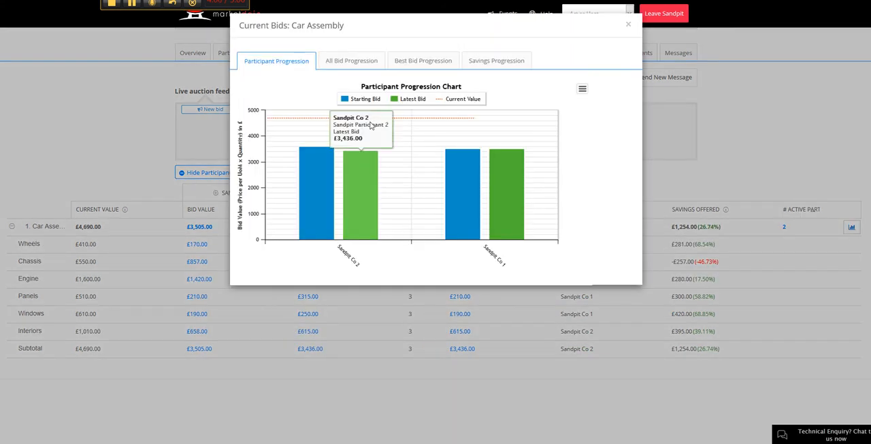
Step: View the Car Assembly lot's Participant Progression and All Bid Progression charts, and hide the auction table's participants and line items
click(339, 63)
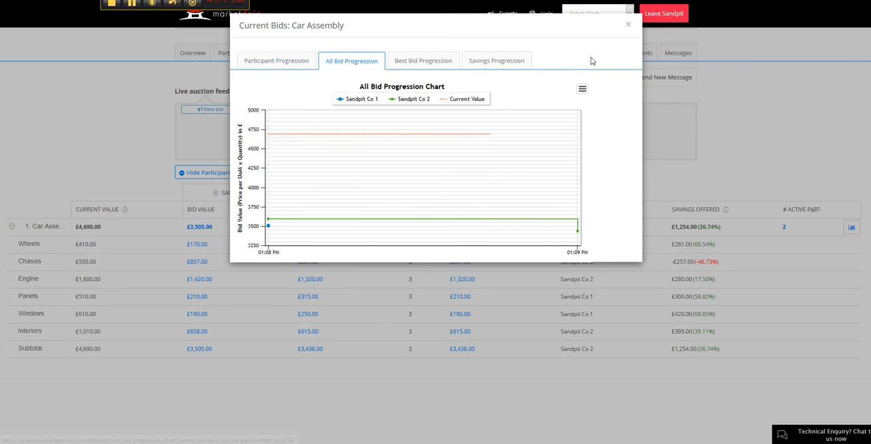
click(628, 25)
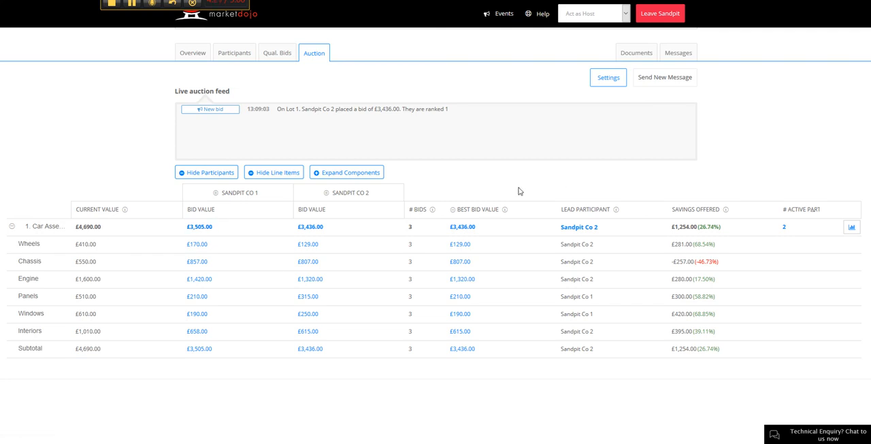
click(199, 174)
click(281, 175)
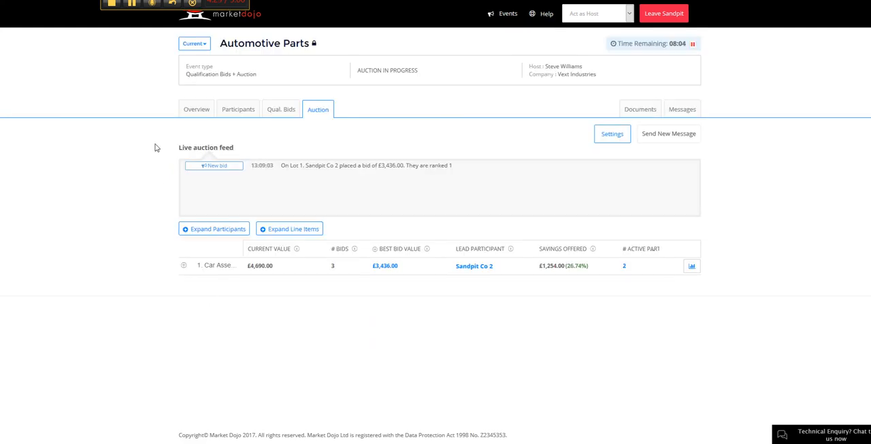